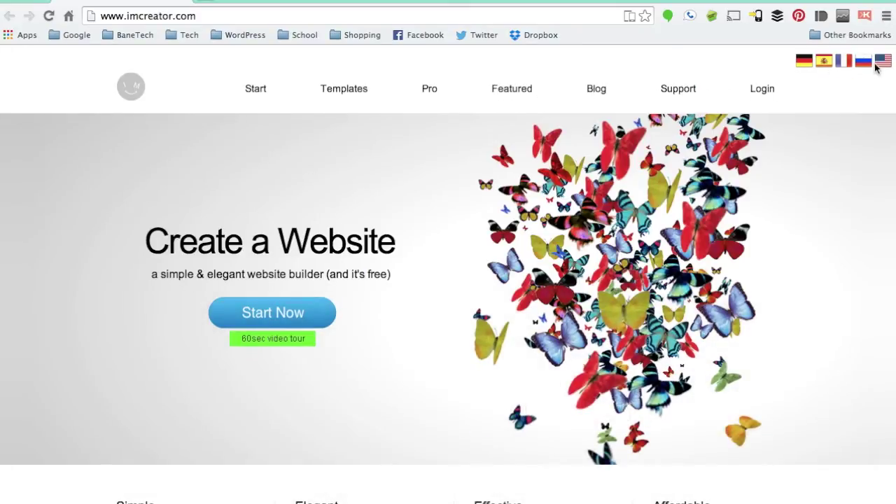
Look through the IM Creator homepage, covering the feature overview, case study, number of sites created and Summer 2014 templates collection.
scroll(604, 246, down, 5)
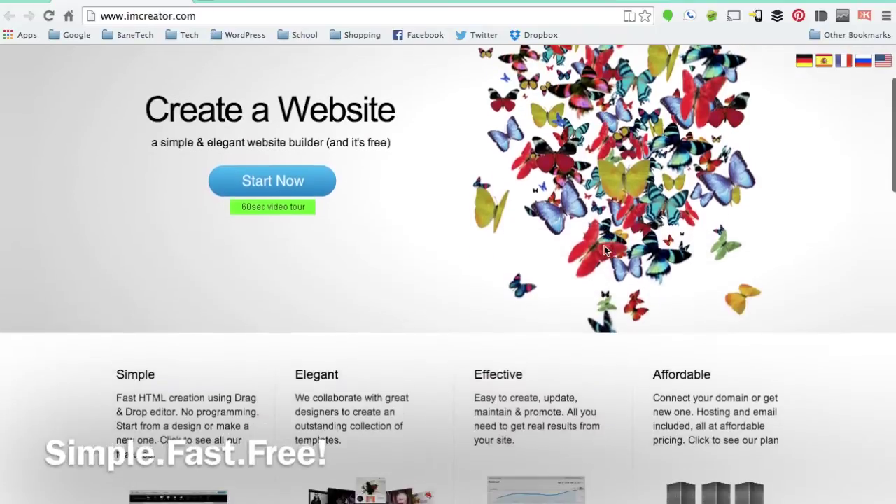
scroll(604, 246, down, 6)
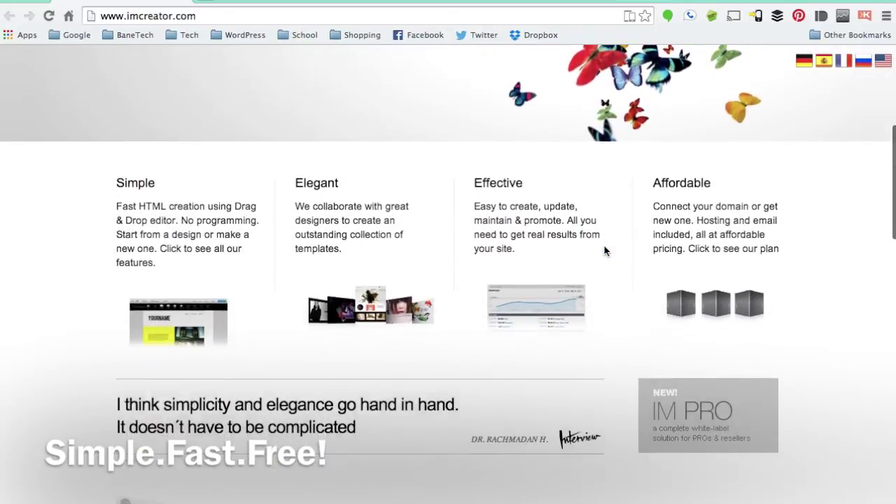
scroll(605, 251, down, 1)
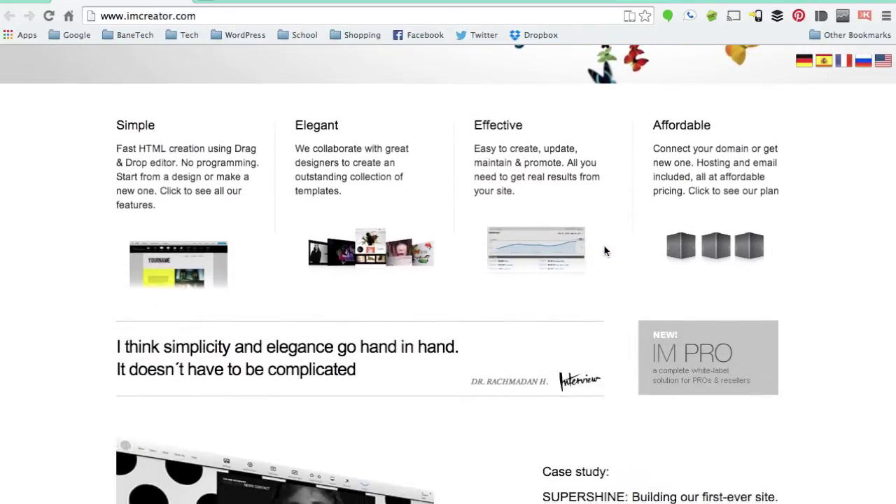
scroll(606, 251, down, 2)
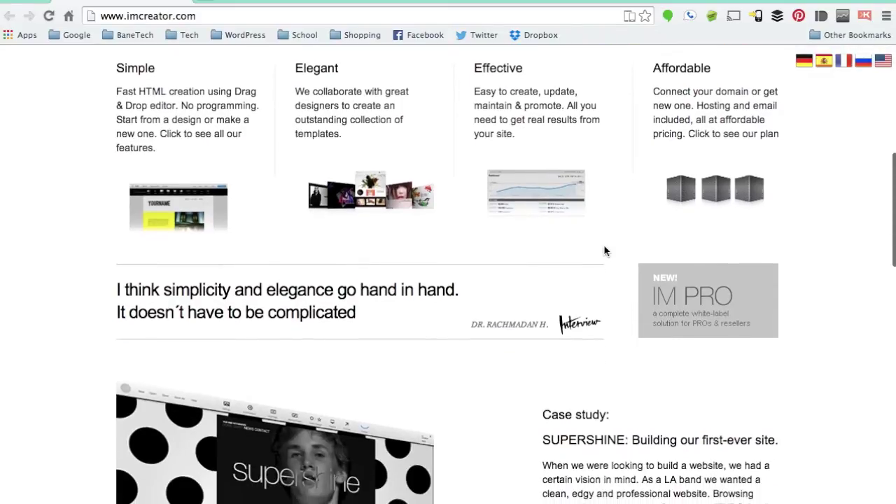
scroll(605, 251, down, 2)
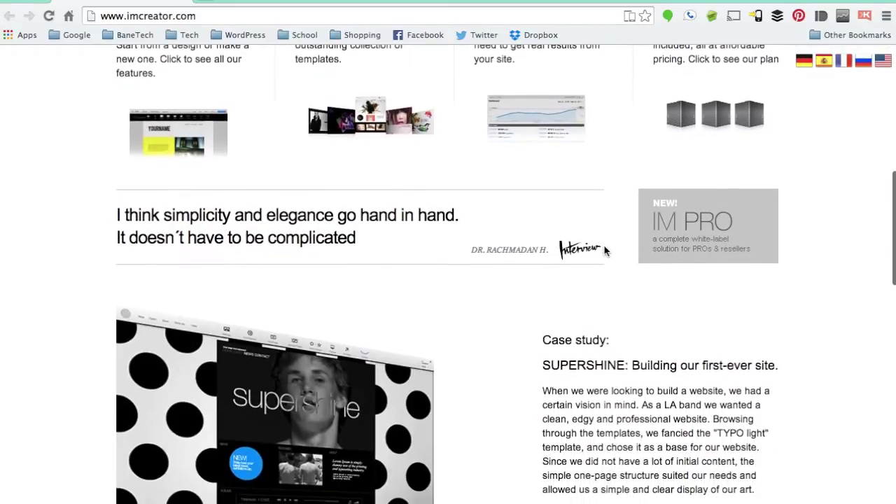
scroll(606, 251, down, 2)
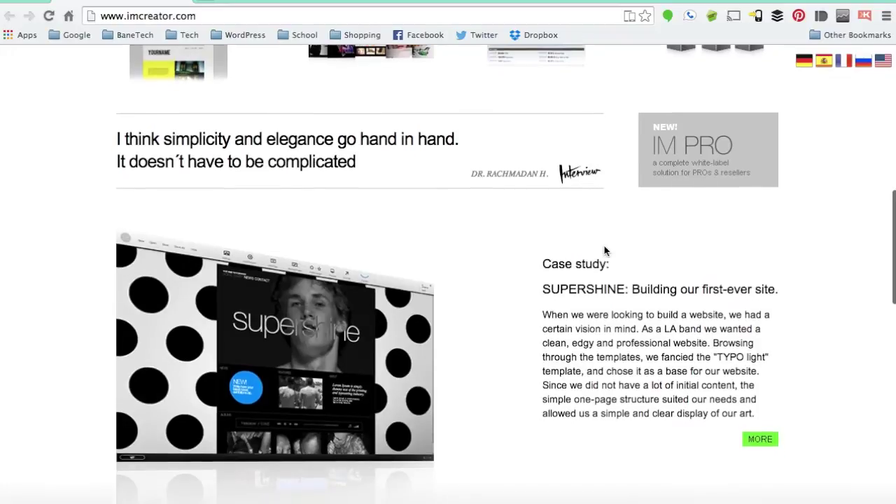
scroll(606, 251, down, 5)
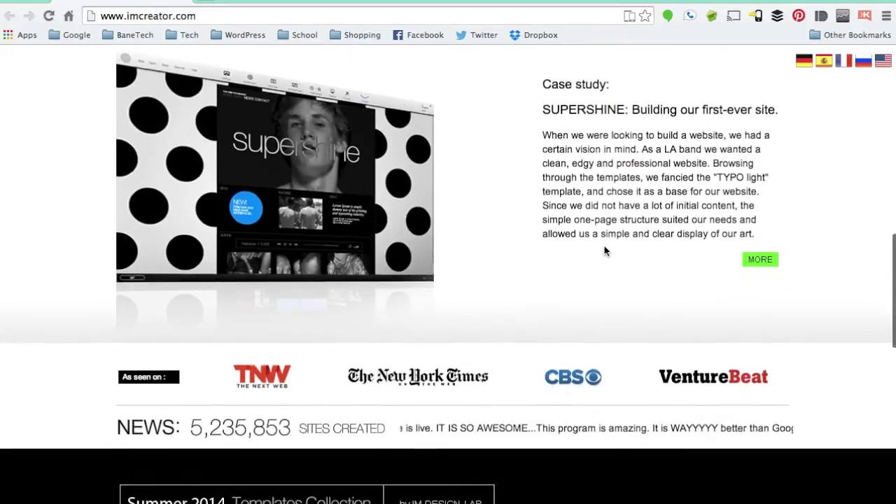
scroll(606, 250, down, 1)
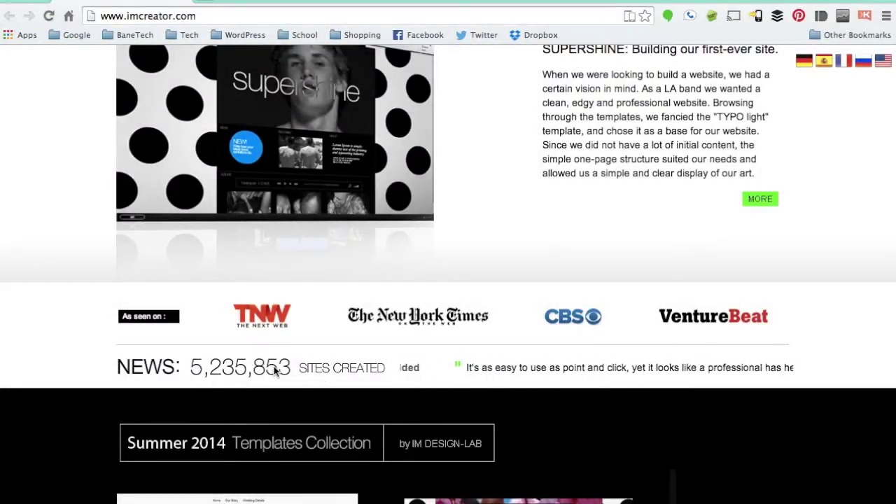
scroll(274, 366, down, 1)
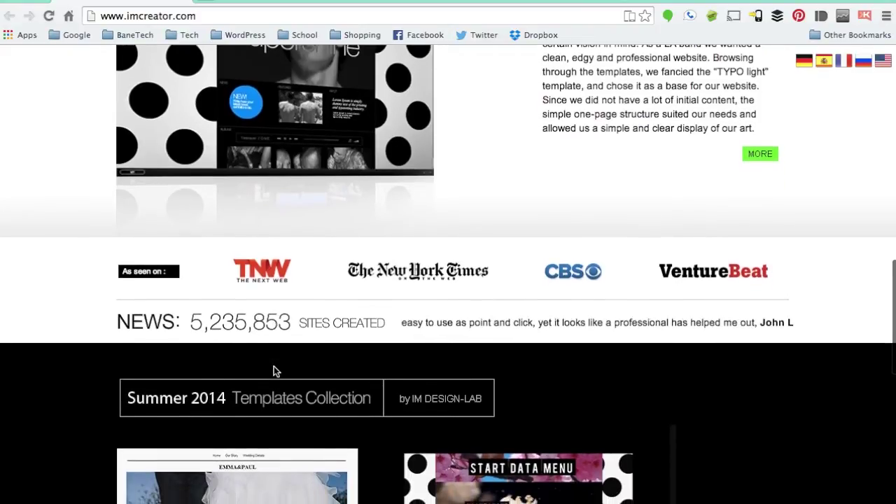
scroll(274, 370, up, 1)
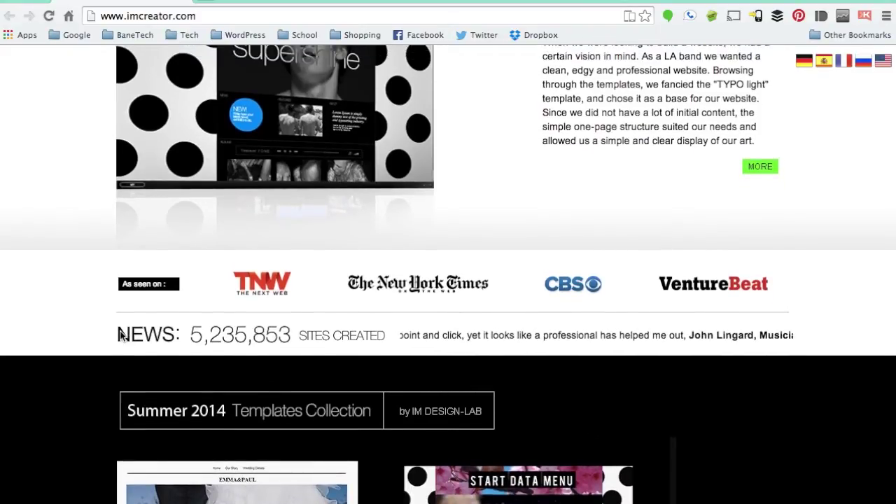
click(230, 343)
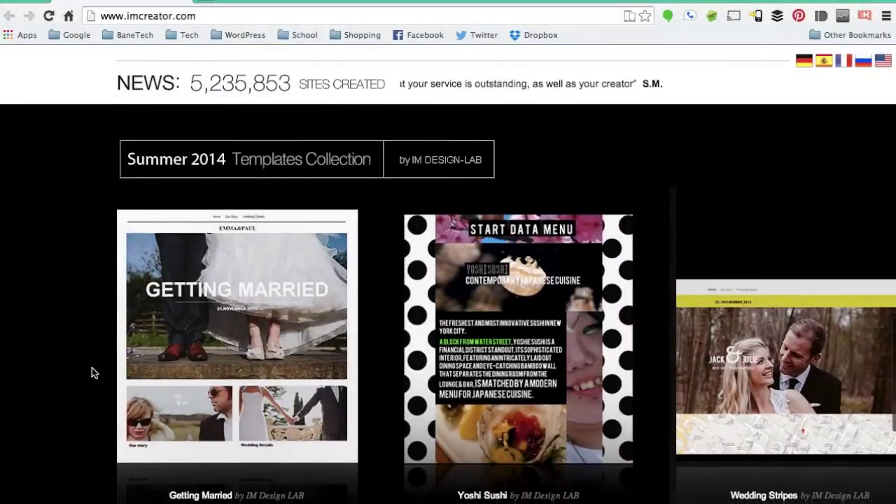
scroll(92, 367, down, 1)
scroll(92, 368, down, 1)
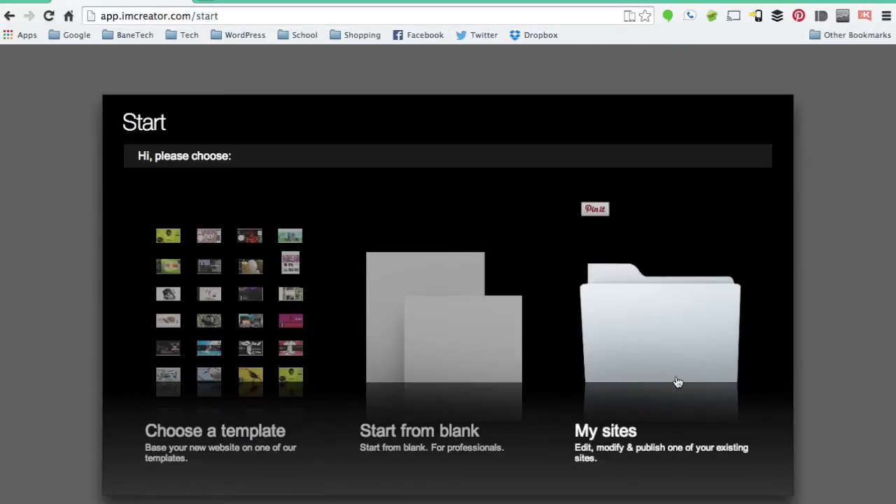
Choose to base the new website on a template and open the demo of the popular Dime_OnePager template.
click(264, 324)
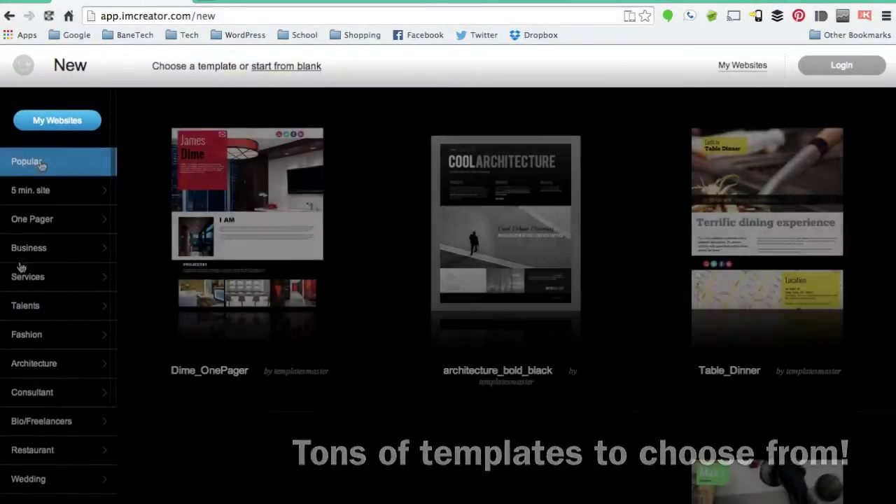
mouse_move(254, 227)
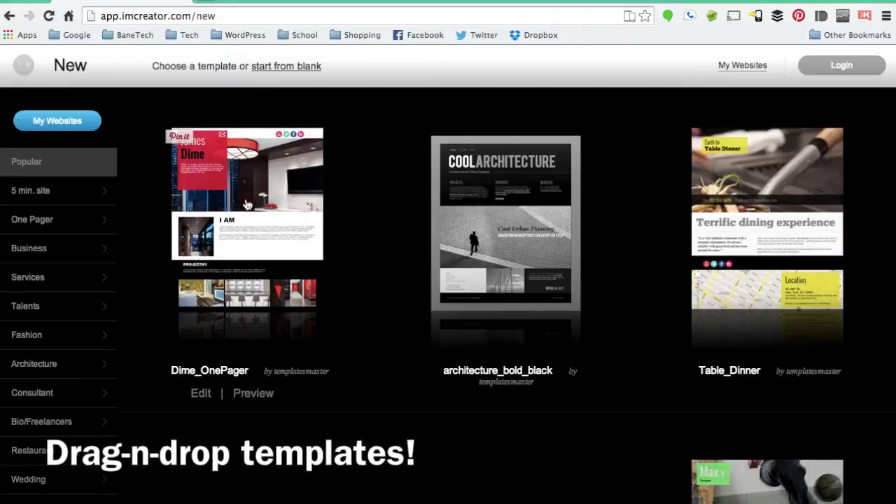
click(246, 204)
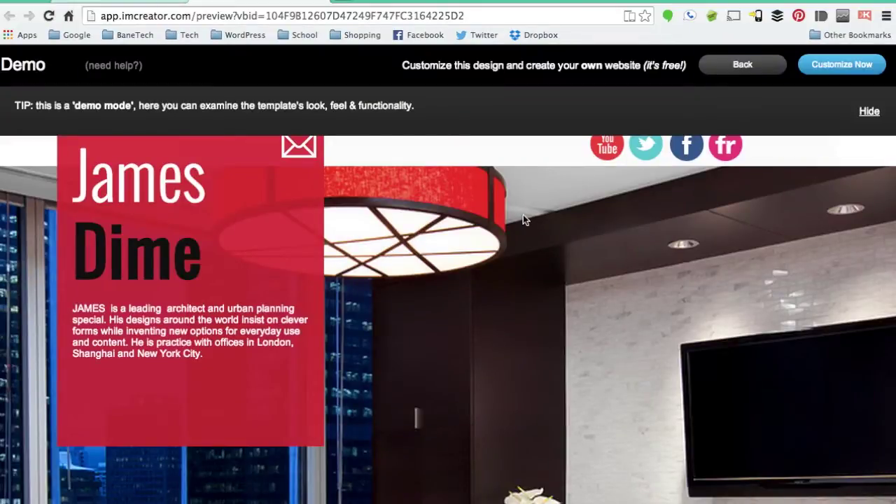
Review the Dime_OnePager demo from its header to the footer and open the template for customization.
scroll(523, 215, down, 10)
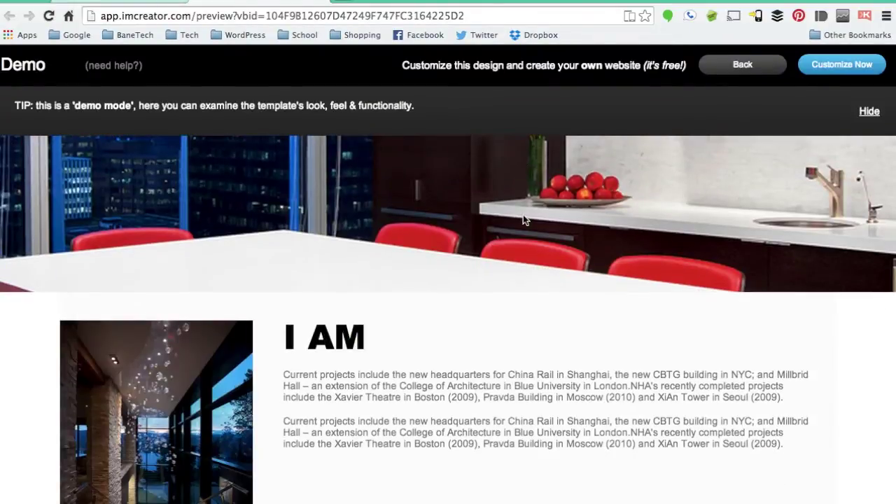
scroll(525, 220, down, 3)
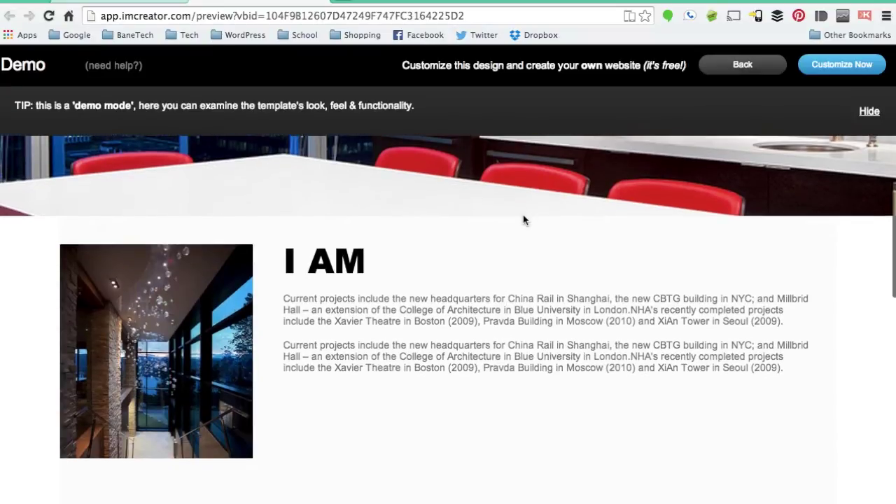
scroll(523, 219, down, 4)
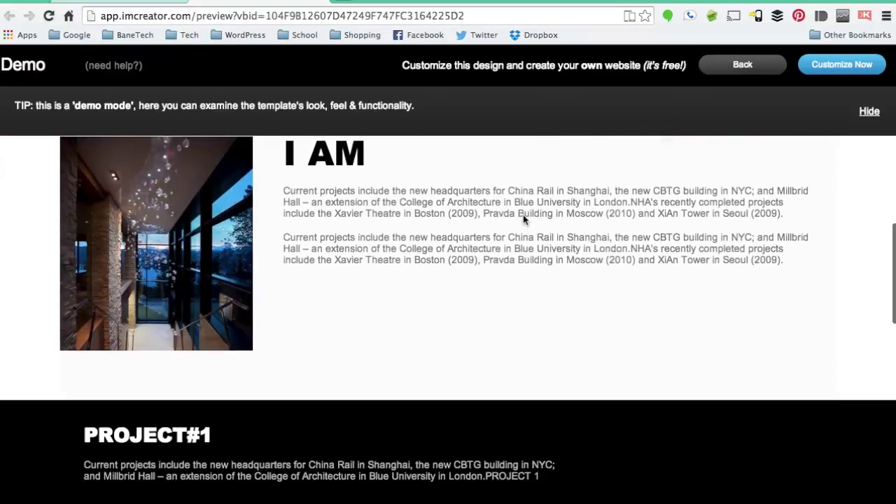
scroll(523, 220, down, 8)
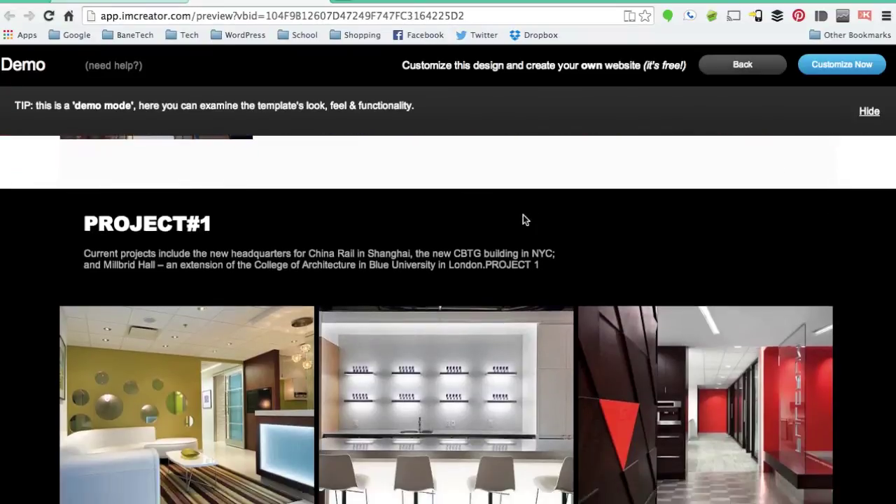
scroll(523, 220, down, 5)
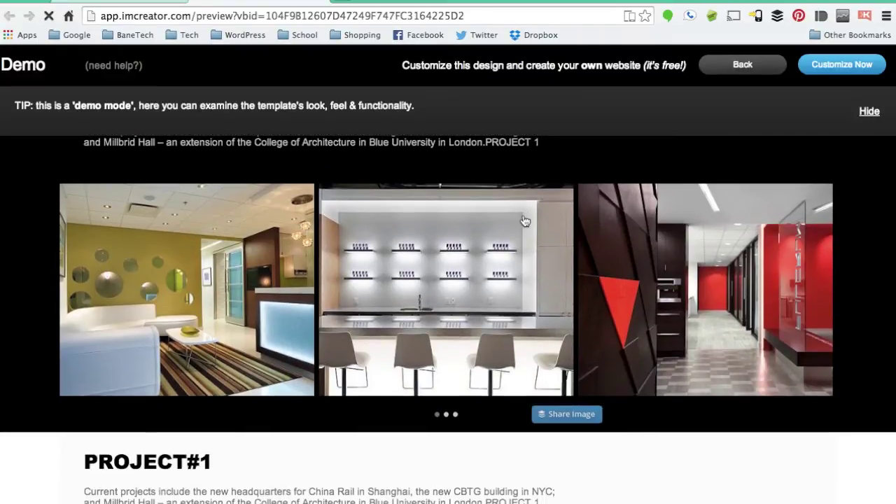
scroll(524, 222, down, 10)
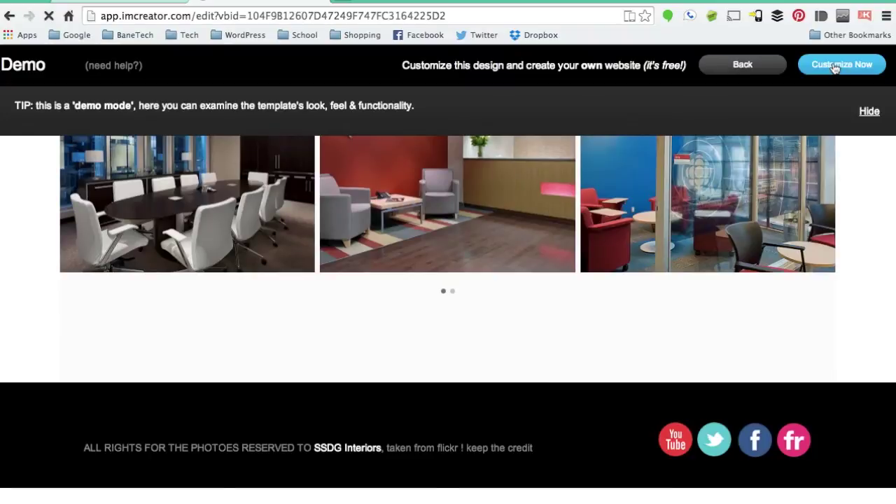
click(835, 65)
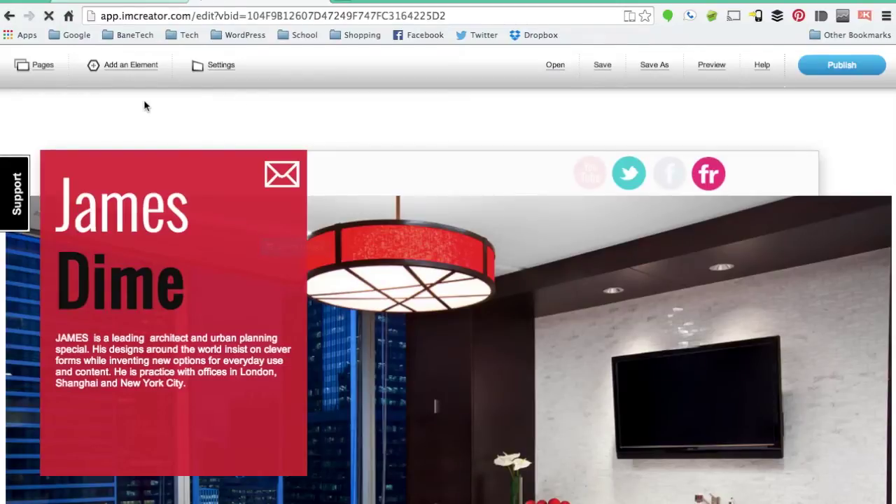
Examine the editor's page management options, the elements that can be added, and the website settings categories.
click(44, 67)
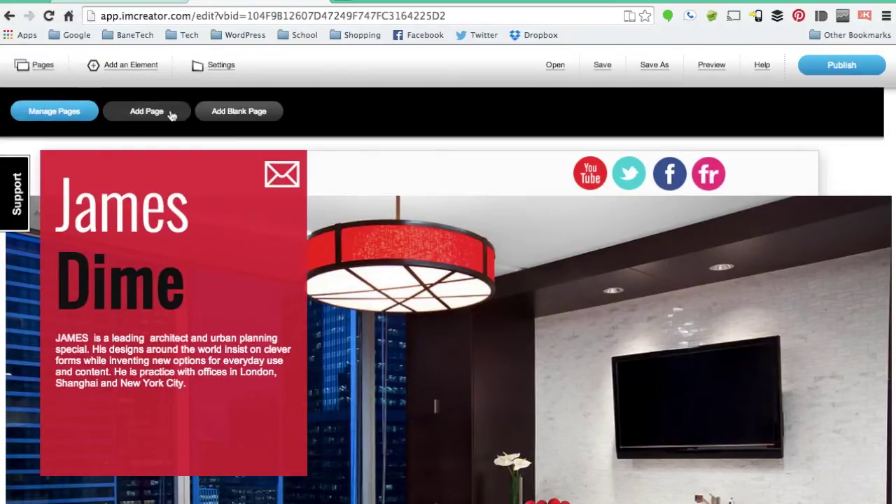
click(144, 65)
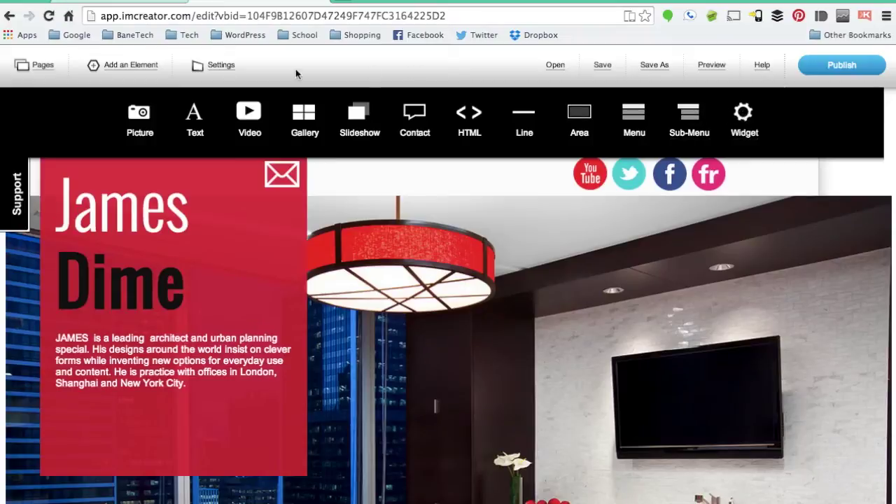
click(214, 65)
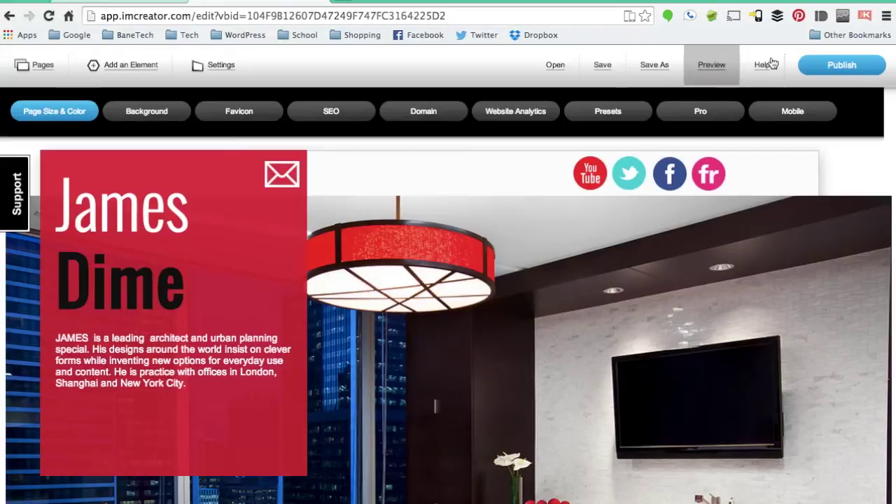
Publish the website under the name imcreatordemo.
click(822, 65)
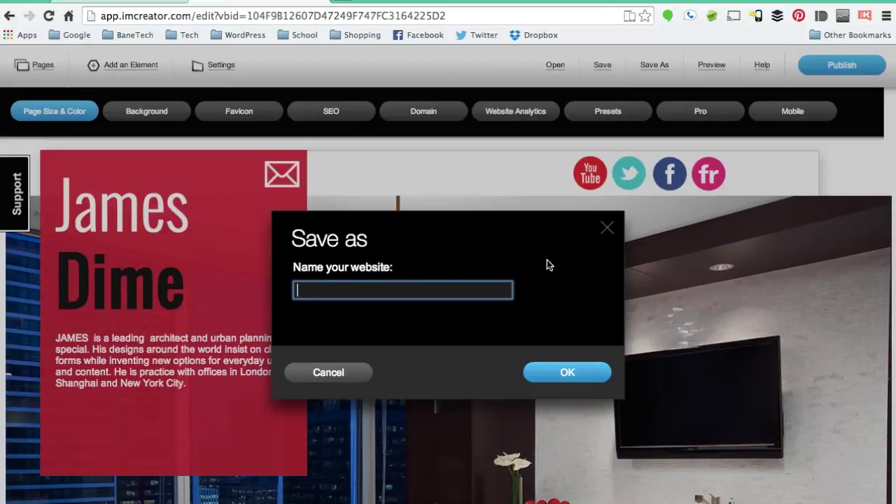
text(imcreator demo)
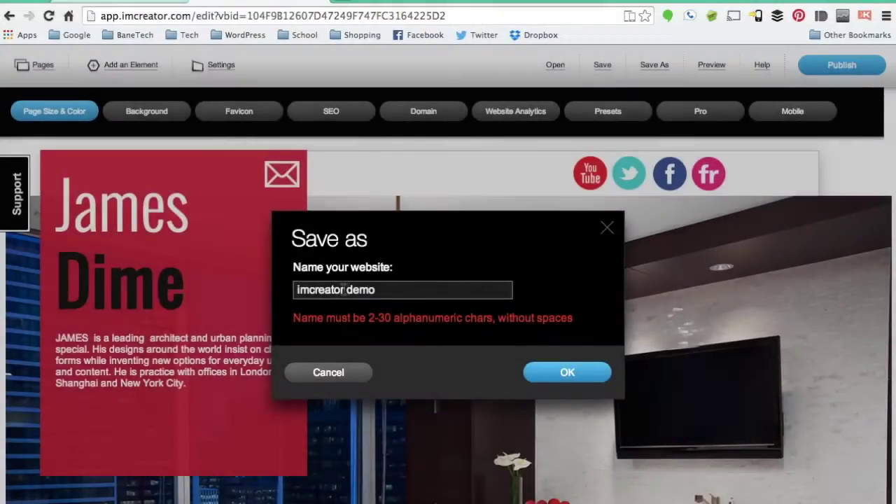
click(346, 289)
key(BackSpace)
click(545, 369)
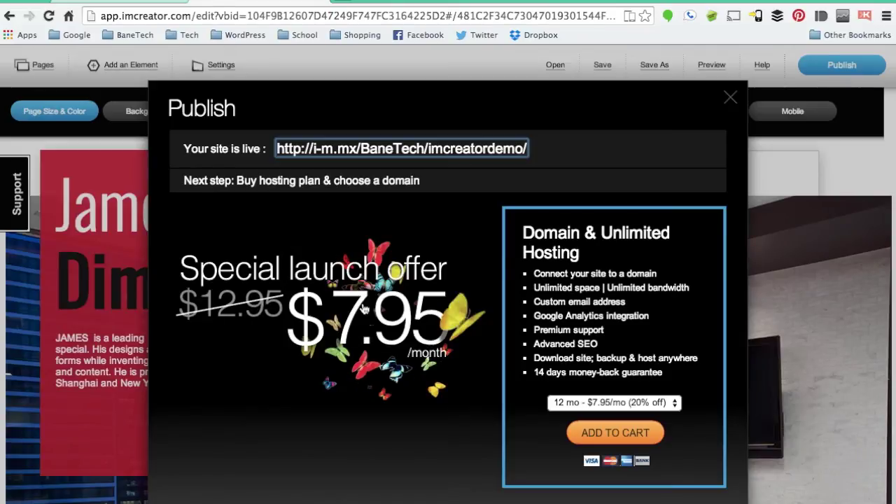
Show the available subscription lengths and prices for the Domain & Unlimited Hosting plan.
click(540, 271)
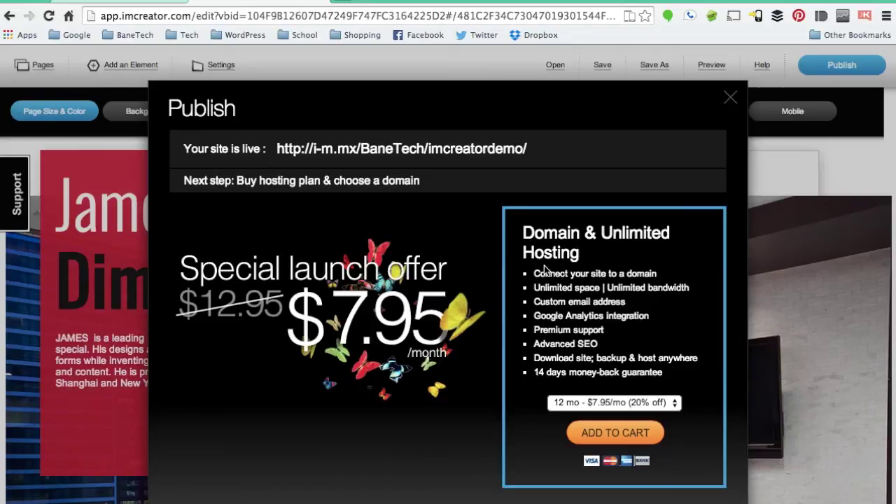
click(574, 404)
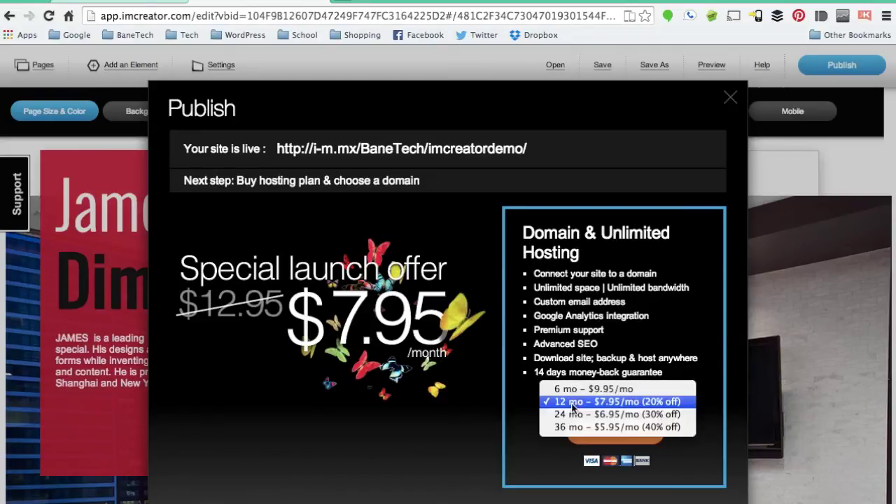